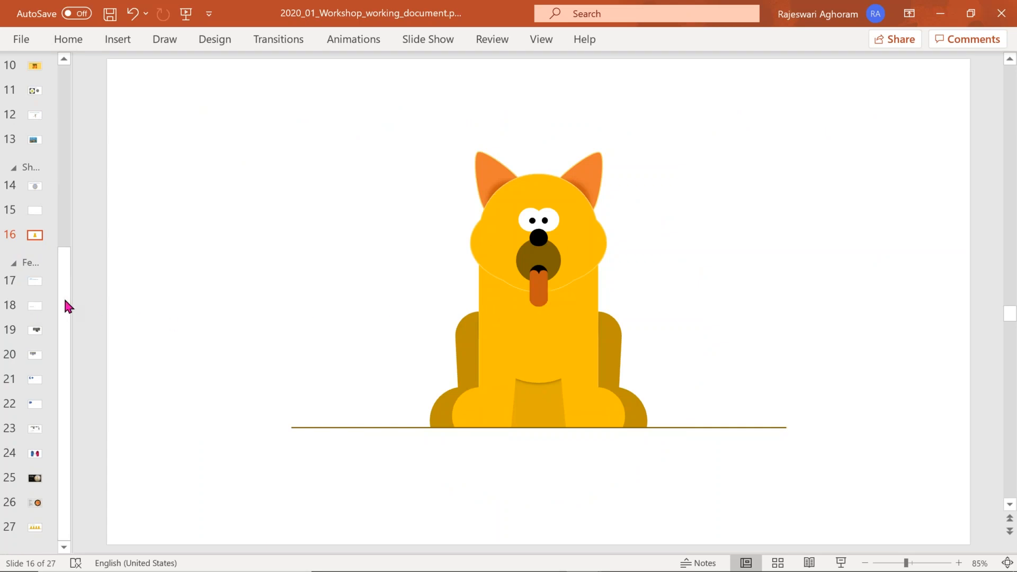
Step: On slide 23, pull apart the gas source drawing by moving the knob, blender box, connecting tube, humidifier box, water rectangle and base
click(37, 331)
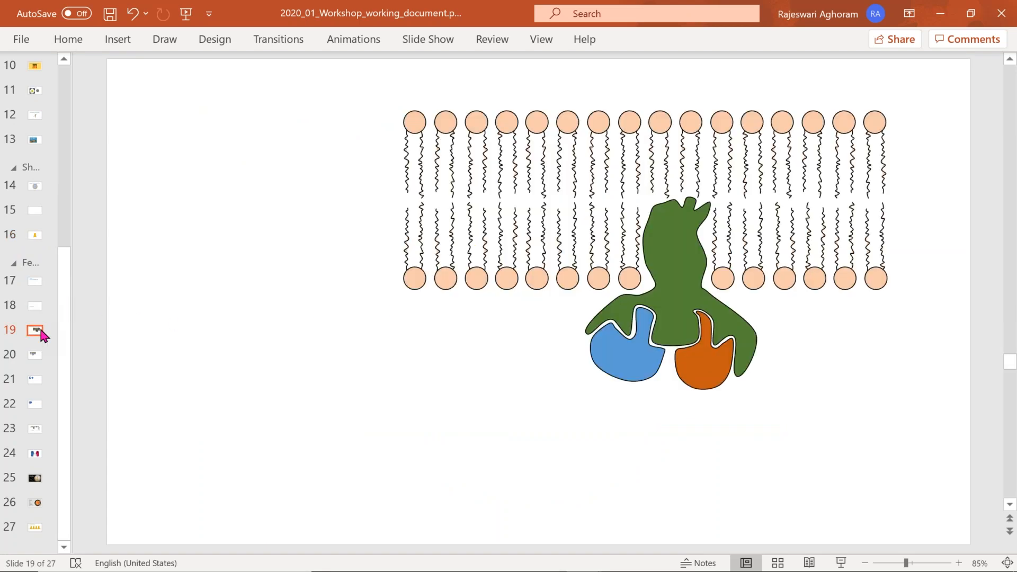
click(35, 429)
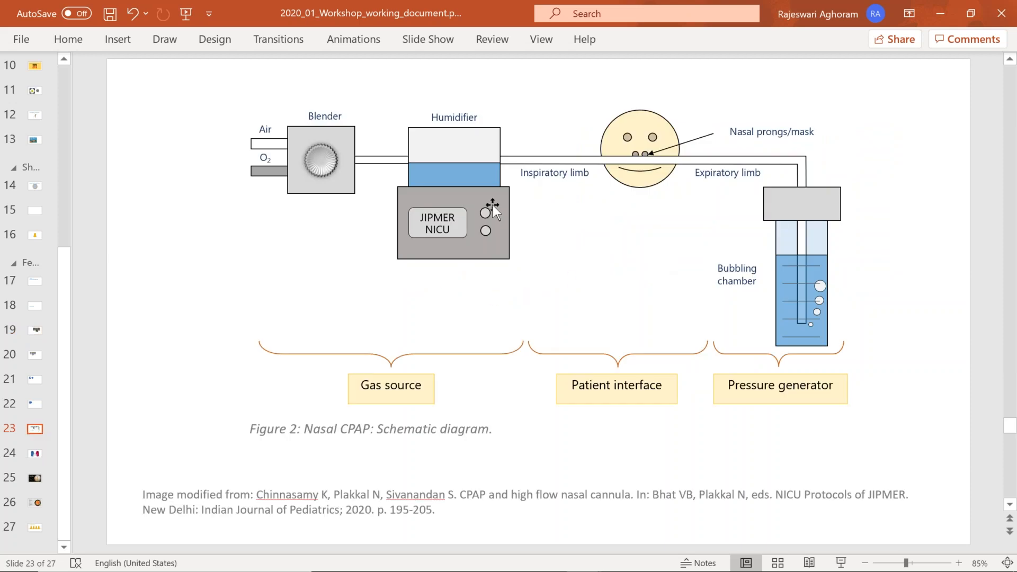
click(320, 161)
click(320, 161)
drag(320, 161, 282, 237)
click(311, 157)
drag(387, 156, 358, 118)
click(439, 145)
drag(481, 127, 520, 105)
drag(452, 175, 365, 172)
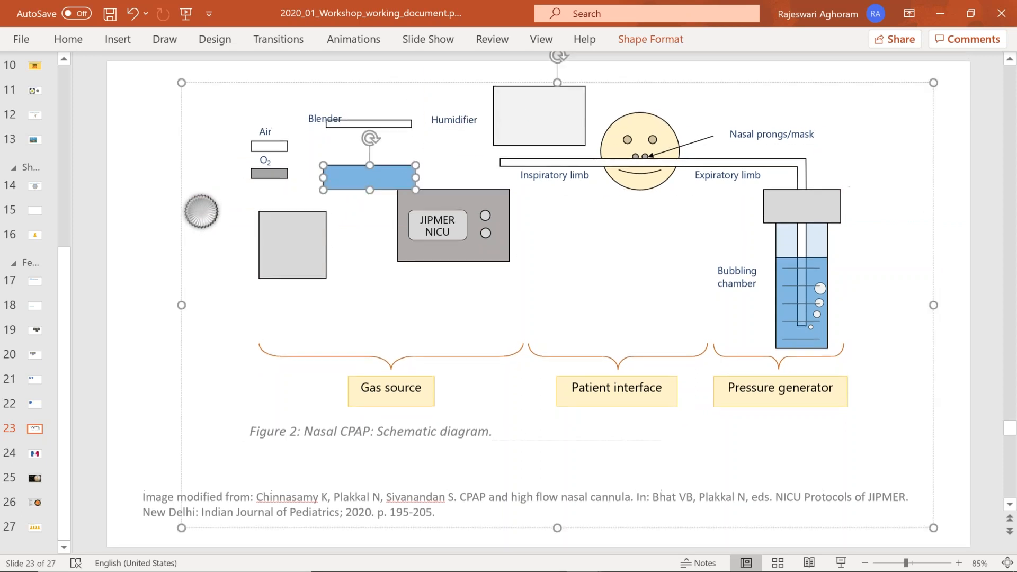
drag(464, 200, 456, 292)
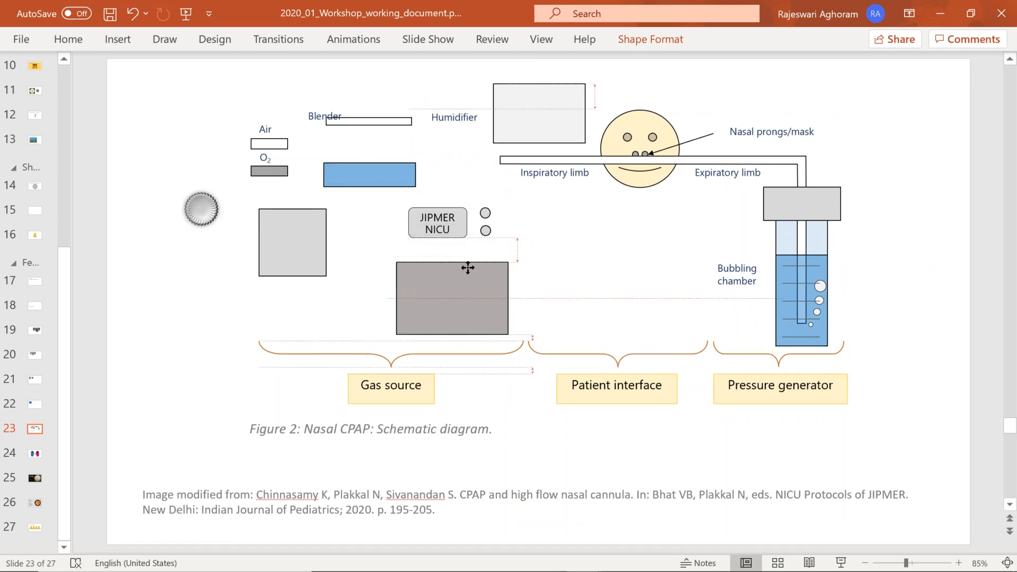
Step: Move the smiley face above the tube and separate the bubbling chamber into its cap, bottle, water, level lines and two larger bubbles
drag(650, 138, 677, 98)
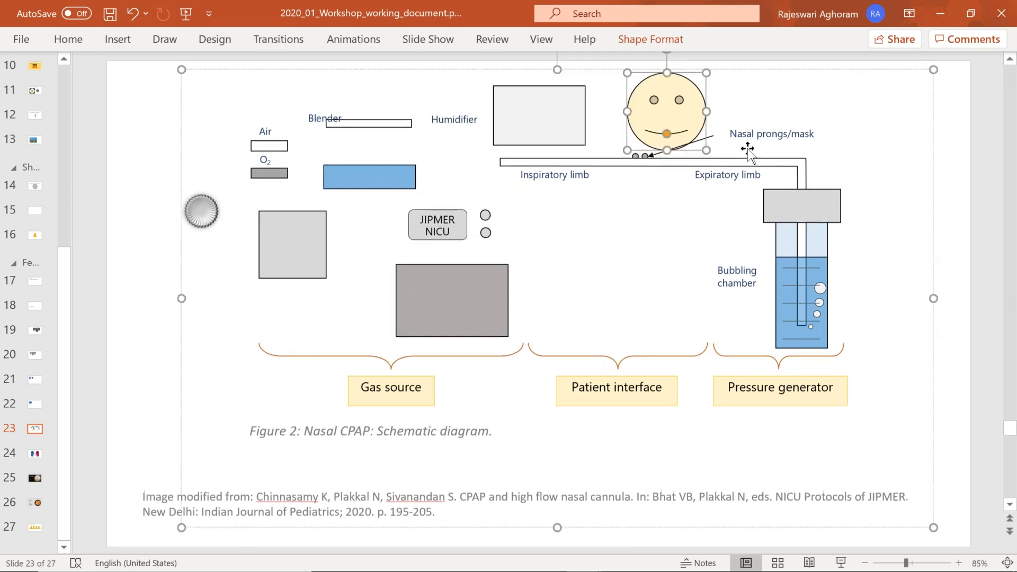
drag(770, 210, 604, 209)
drag(824, 230, 874, 169)
drag(780, 261, 666, 259)
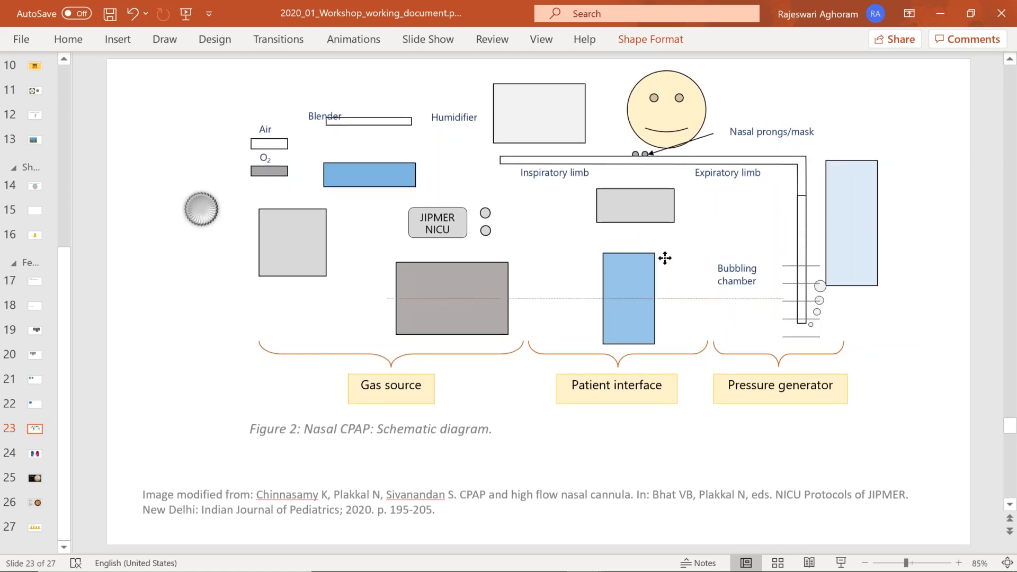
click(795, 259)
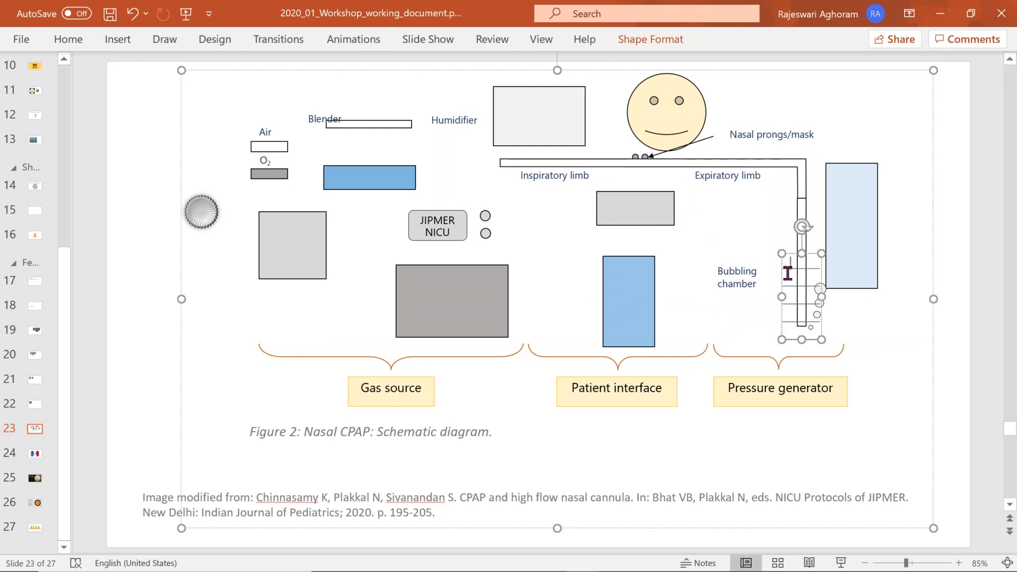
drag(765, 262, 736, 210)
drag(819, 290, 729, 301)
drag(819, 305, 767, 315)
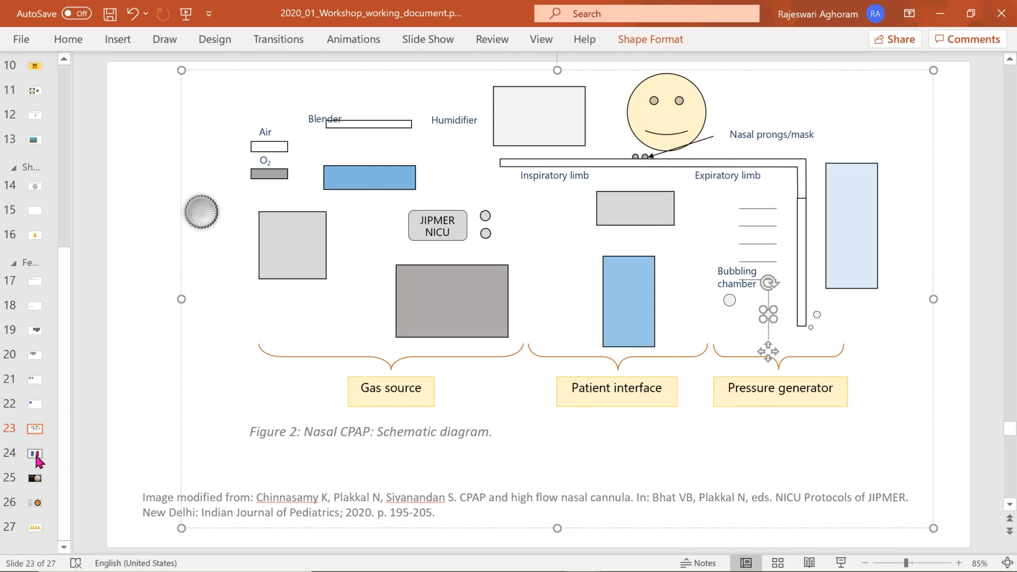
Step: Look through the example drawings on slides 24, 19, 20, 21 and 16
click(35, 454)
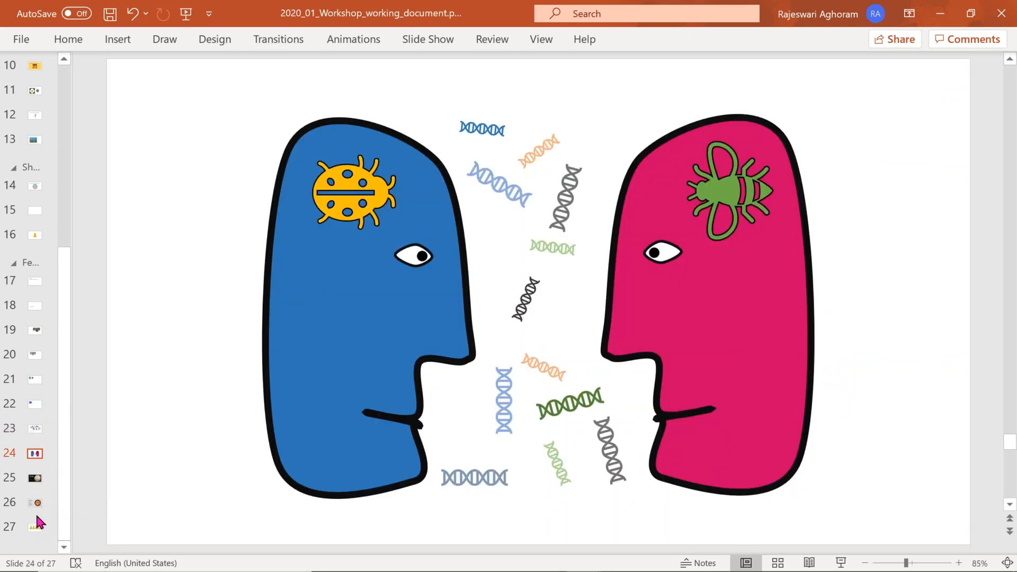
click(38, 330)
click(34, 356)
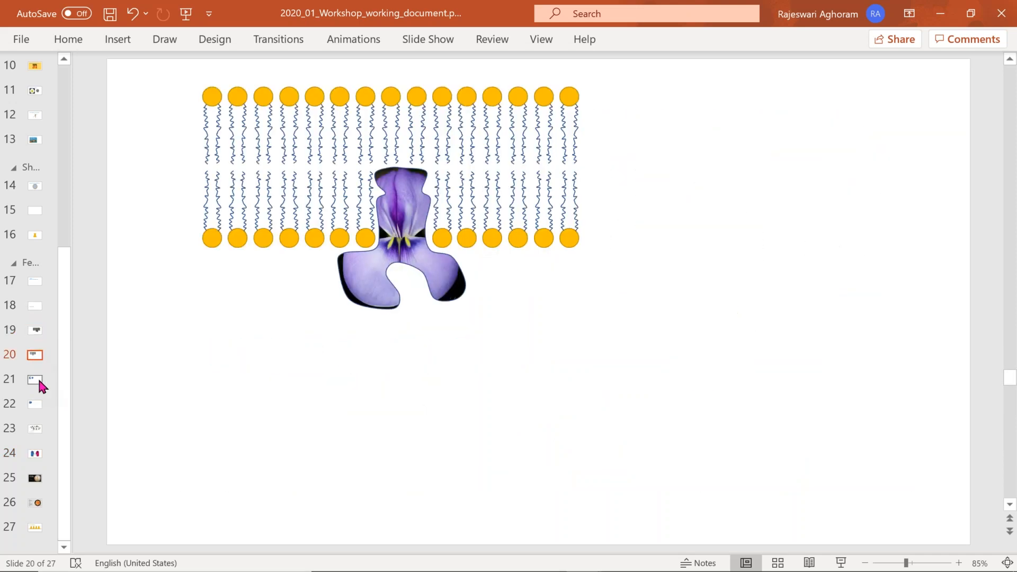
click(38, 380)
drag(59, 288, 60, 217)
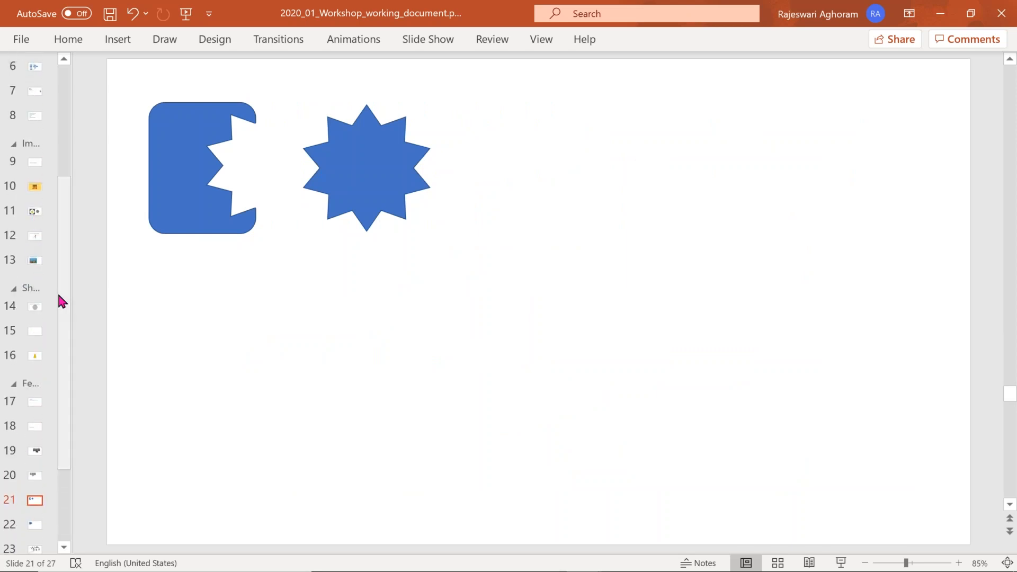
click(36, 402)
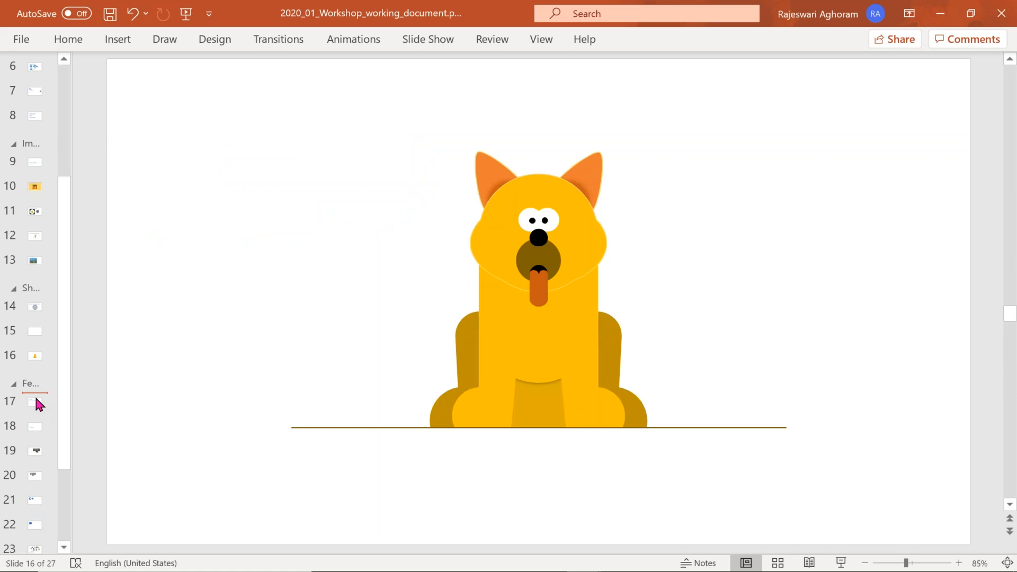
drag(61, 304, 62, 219)
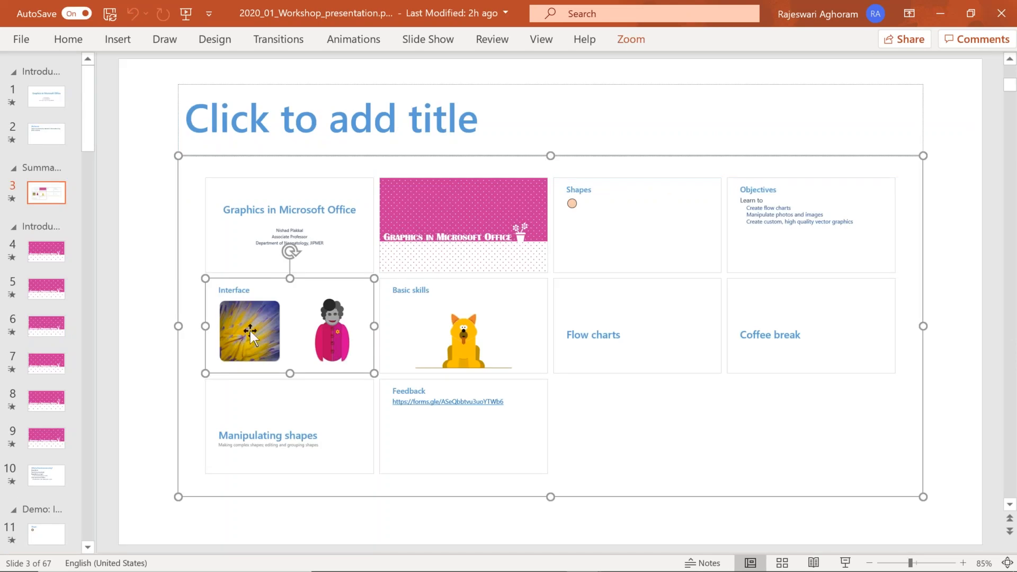
Step: Switch to the 2020_01_Workshop_presentation file and insert a new blank slide after slide 23
click(73, 374)
scroll(72, 365, down, 4)
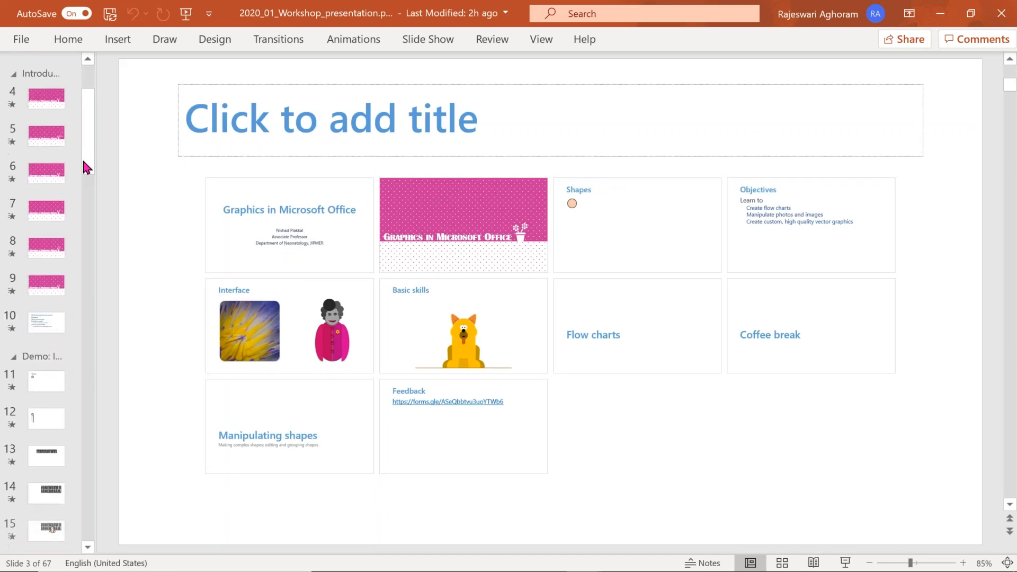
scroll(88, 196, down, 8)
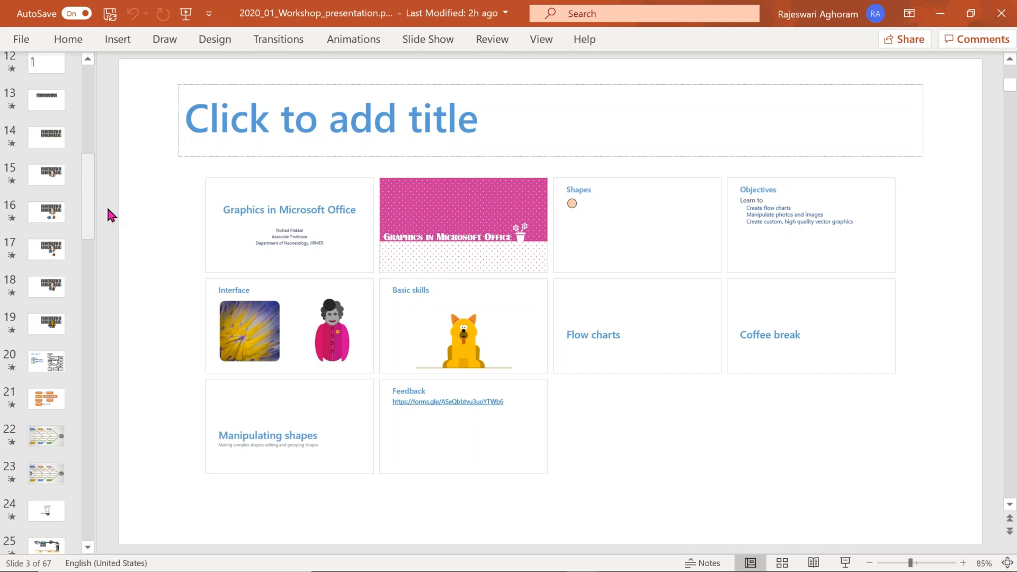
scroll(79, 349, down, 2)
scroll(81, 354, down, 1)
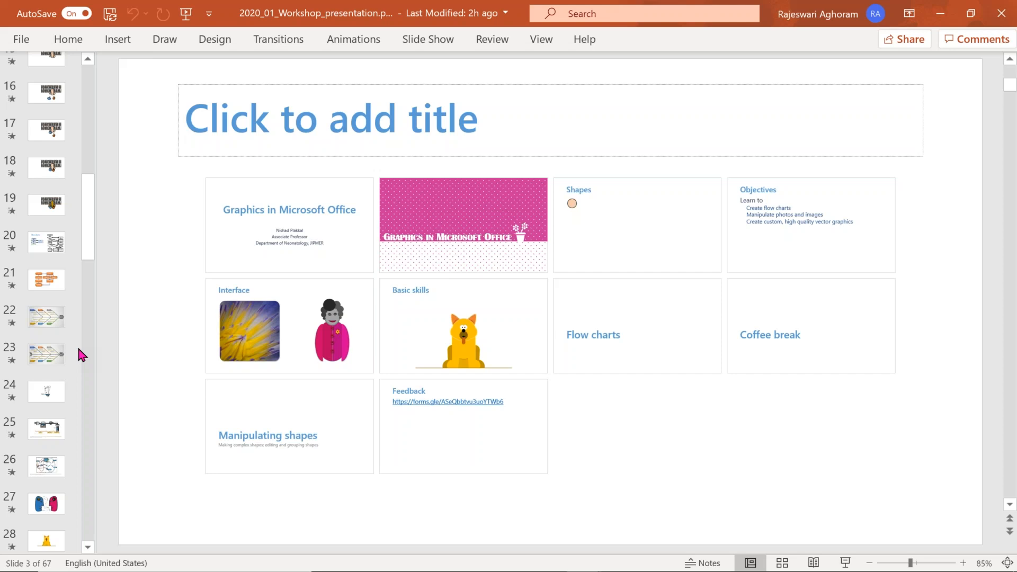
right_click(49, 371)
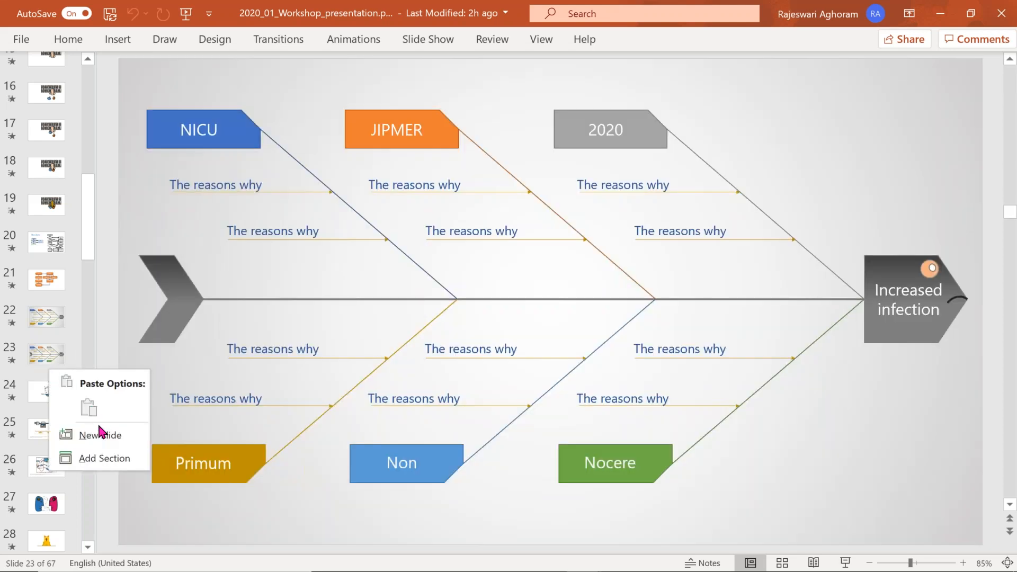
key(Escape)
Step: Draw a circle about 2.65 inches across on the left half of the blank slide
click(115, 42)
click(253, 87)
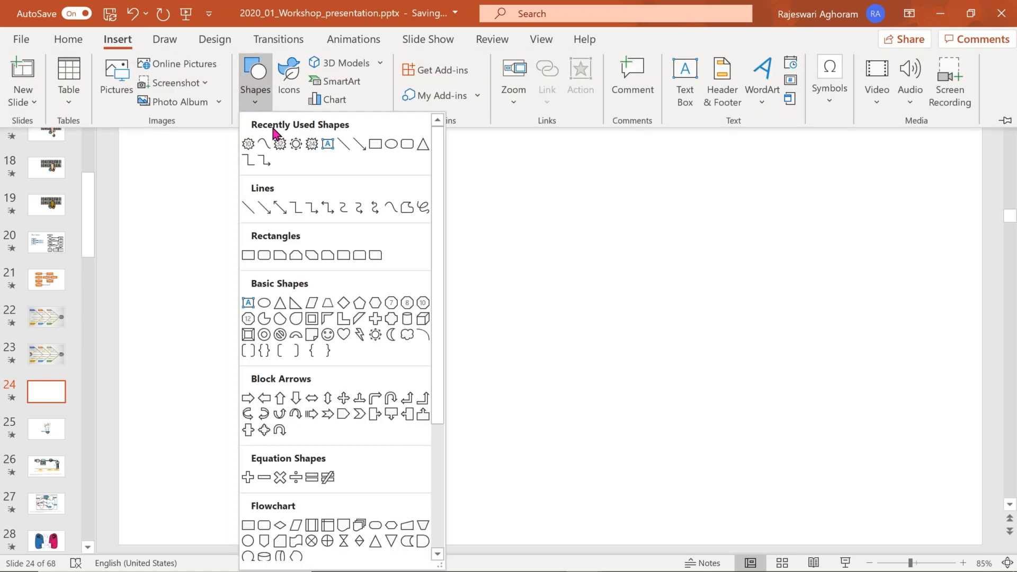
click(391, 144)
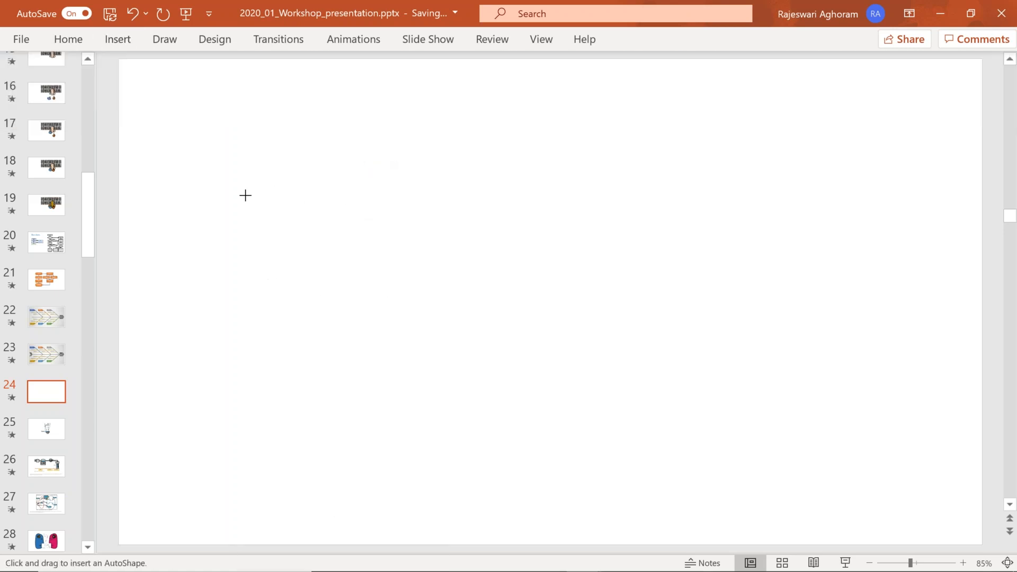
drag(245, 194, 417, 367)
Step: Browse the full list of additional entrance effects for the circle, then leave it without applying one
click(365, 39)
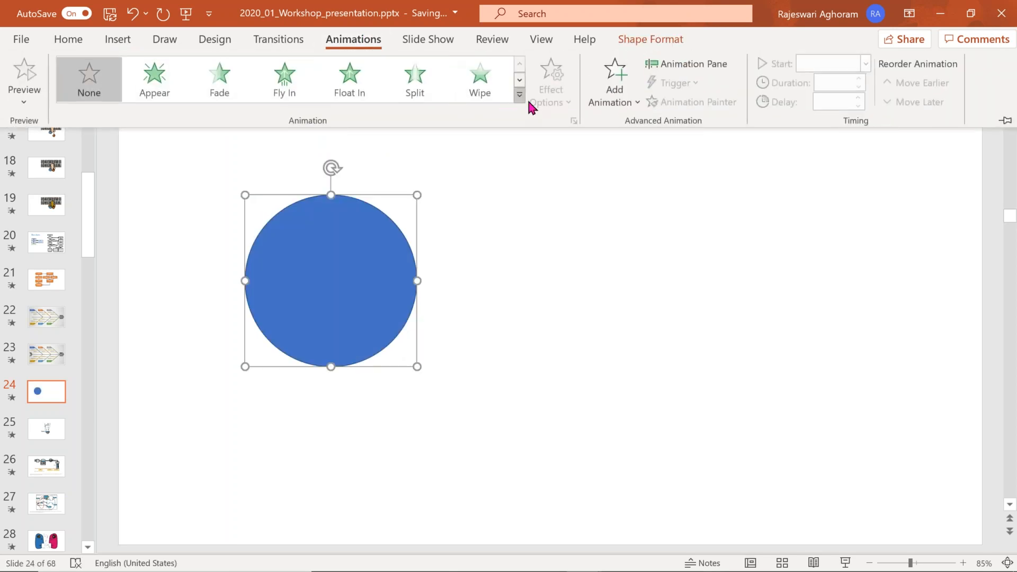
click(617, 102)
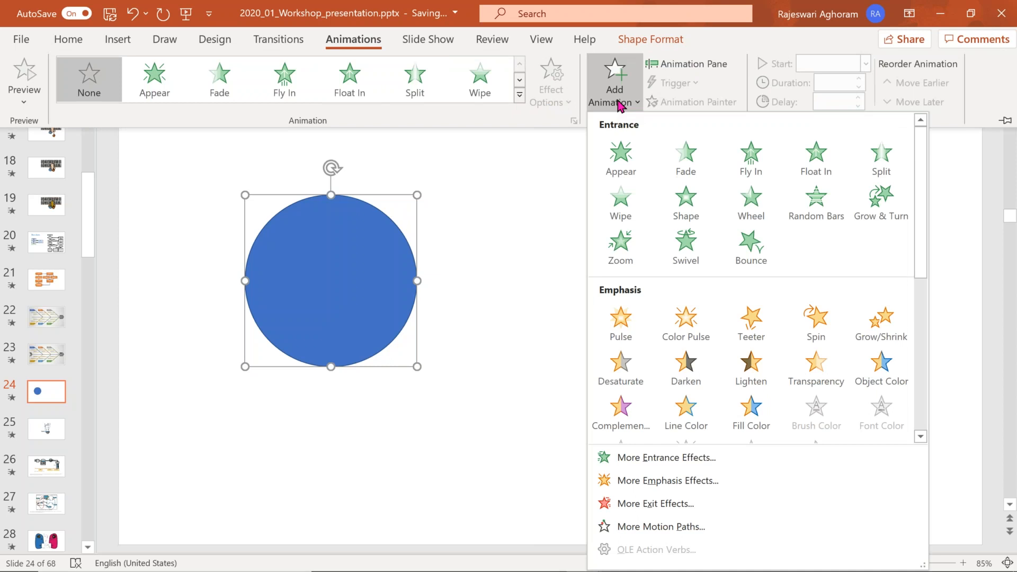
click(692, 457)
drag(595, 215, 604, 347)
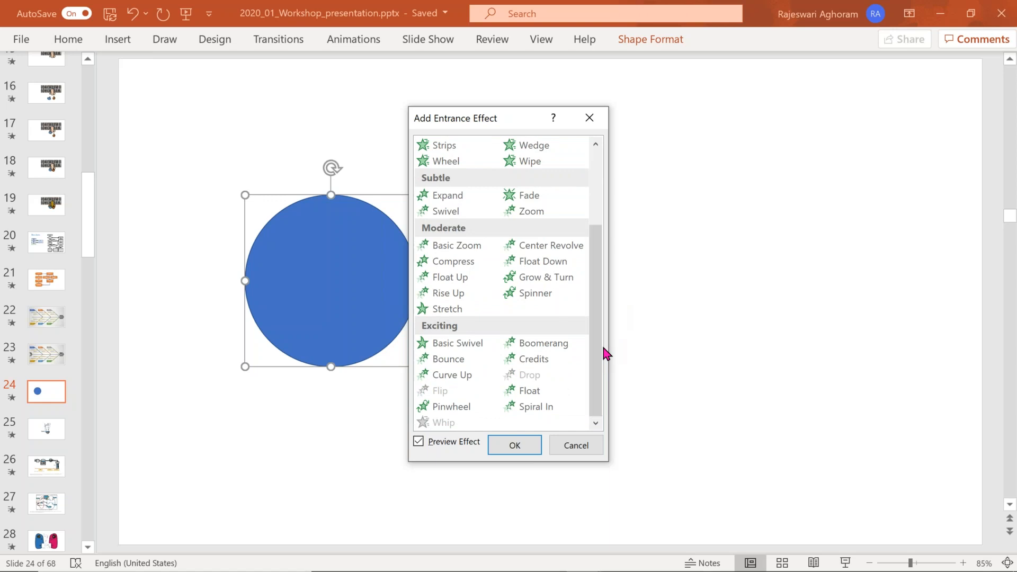
click(576, 448)
click(641, 43)
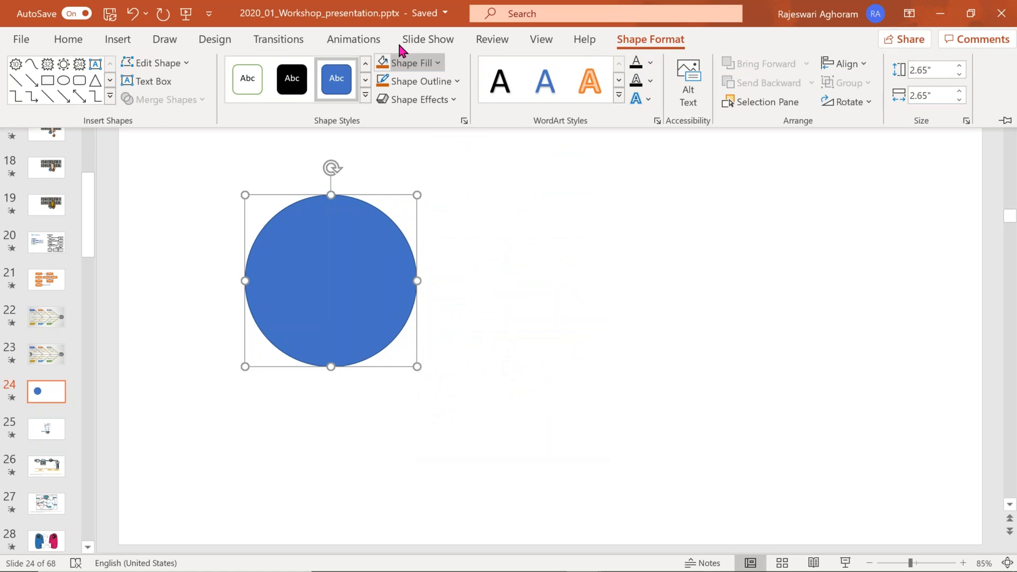
Step: Browse the additional motion paths and preview the Right path on the circle without applying it
click(340, 43)
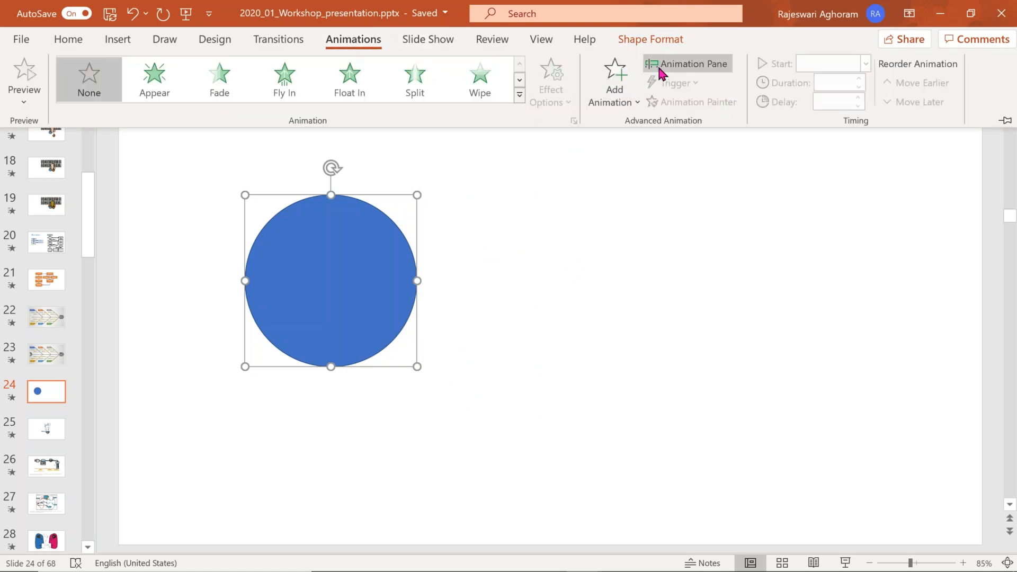
click(613, 106)
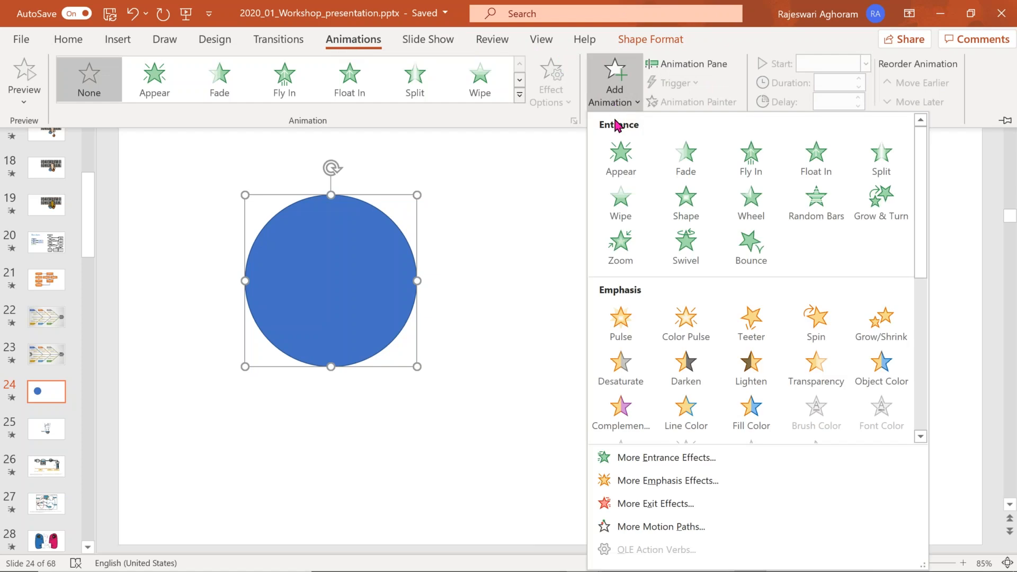
click(684, 527)
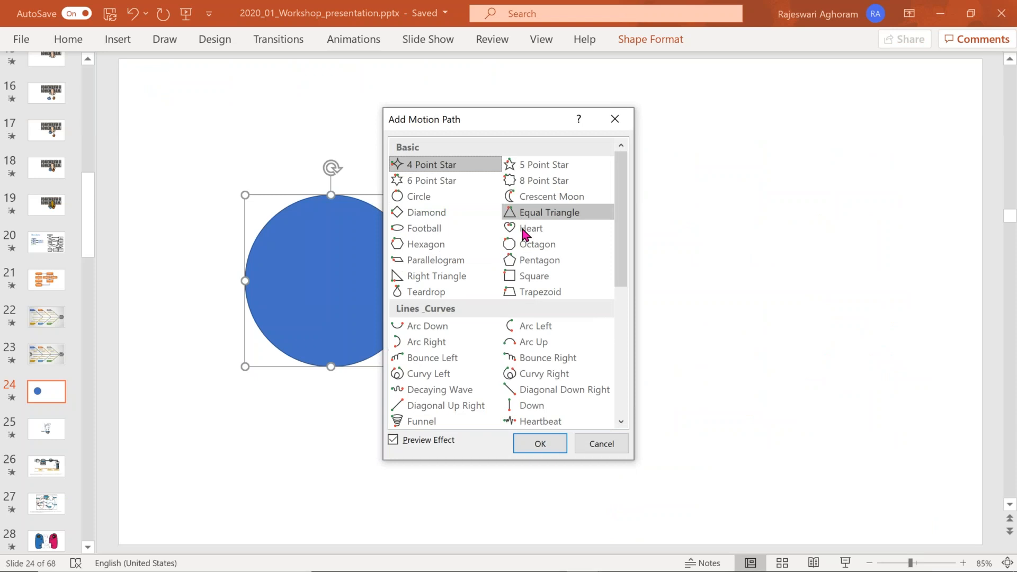
drag(620, 238, 621, 320)
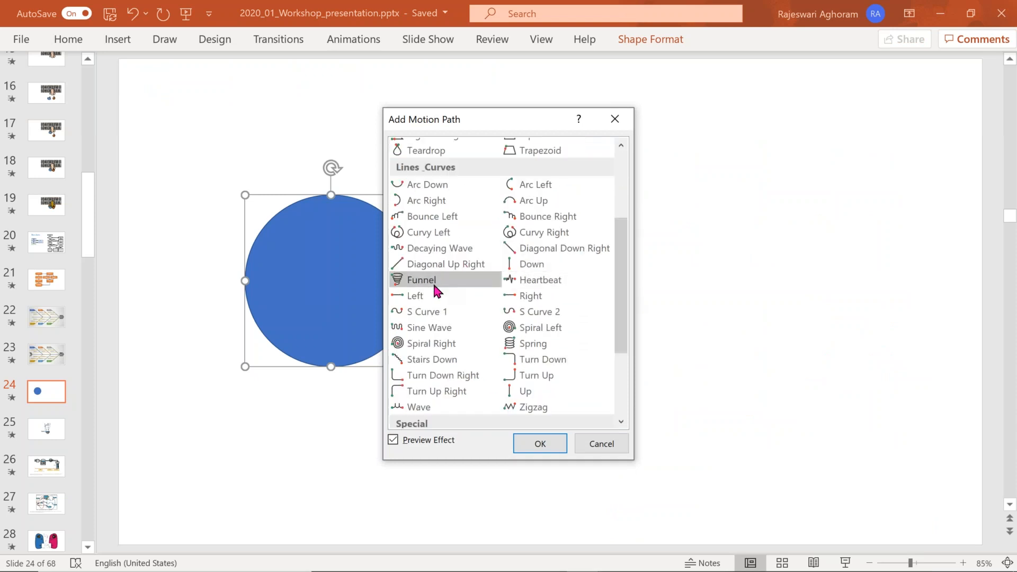
click(510, 299)
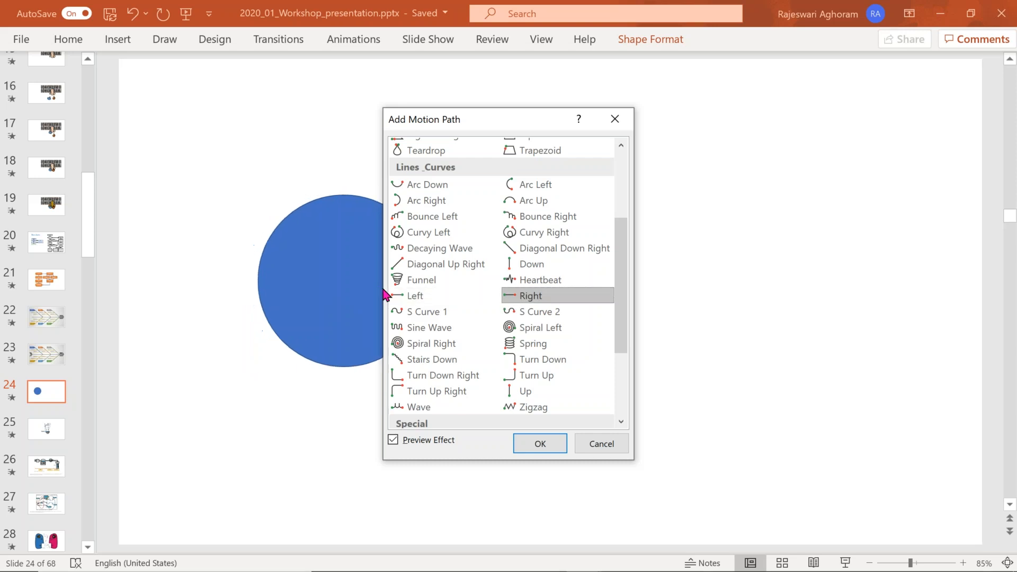
click(599, 447)
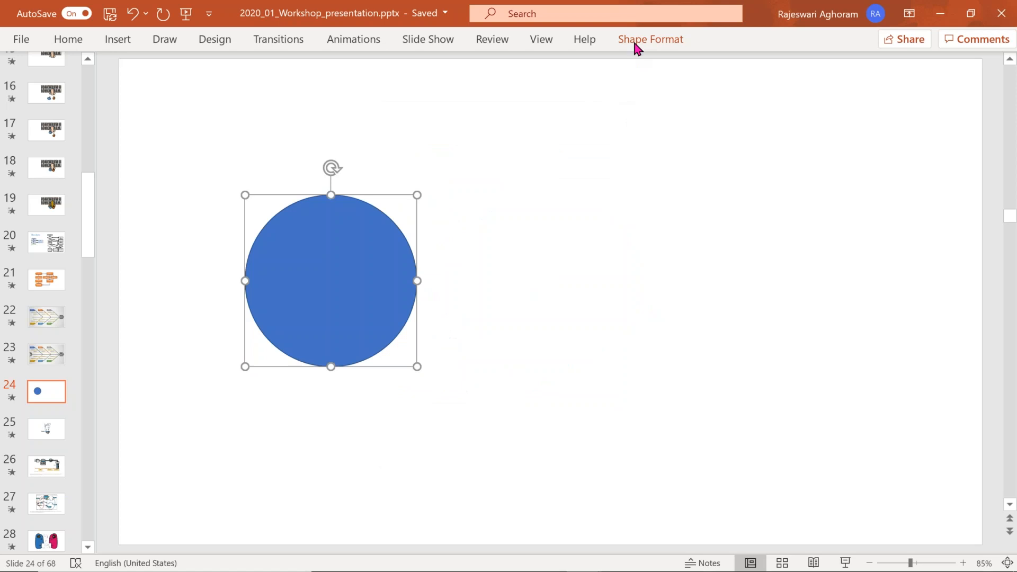
Step: Show the Animation Pane beside the slide
click(354, 40)
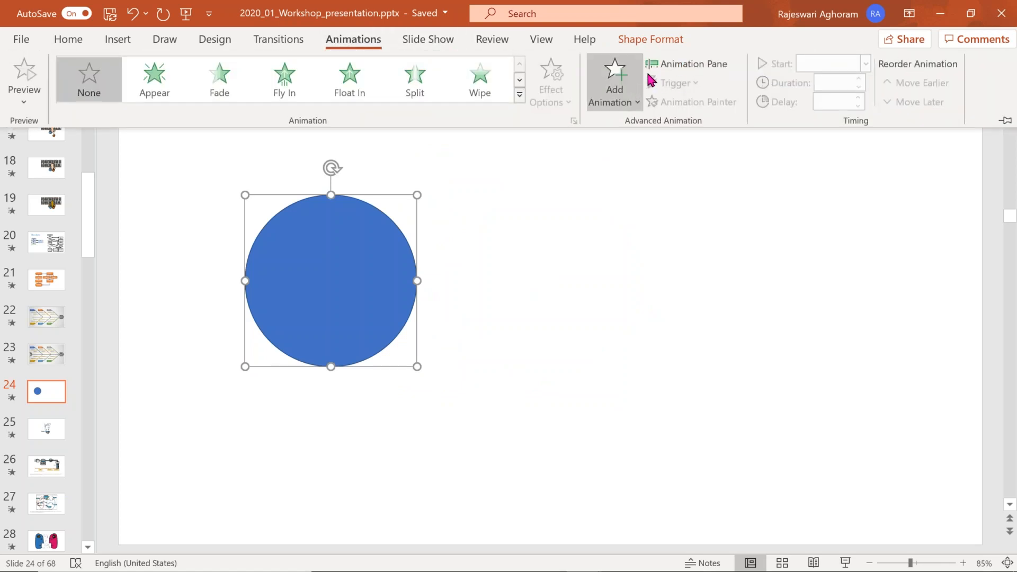
click(676, 66)
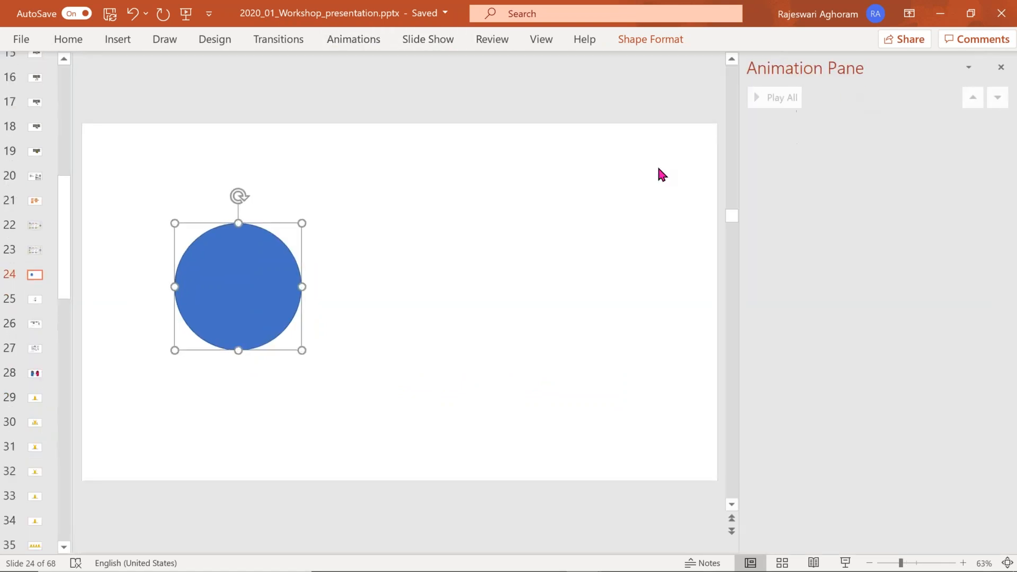
click(445, 255)
Step: Browse the additional motion paths and preview the Diagonal Up Right path on the circle without applying it
click(249, 265)
click(371, 40)
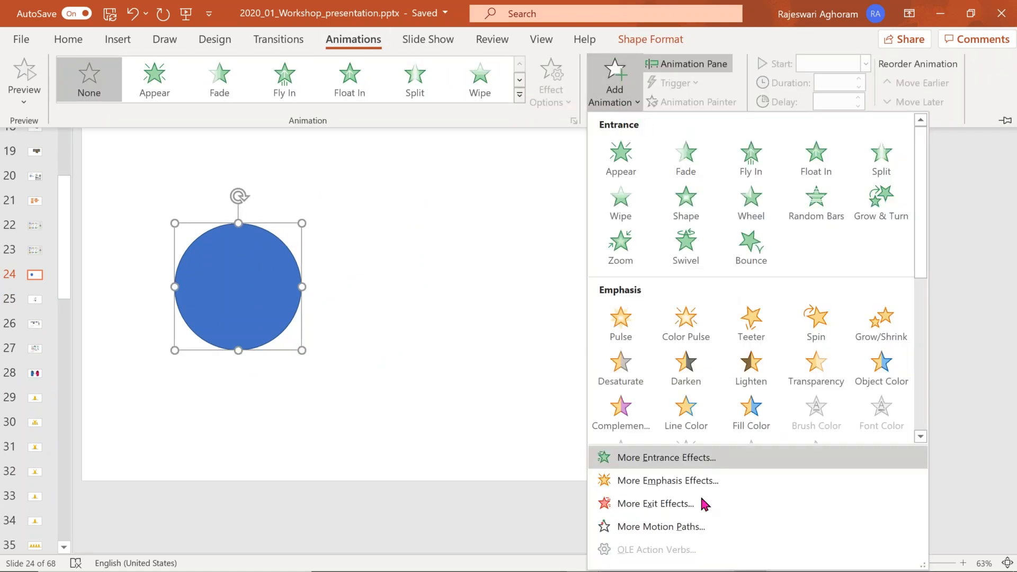
click(682, 527)
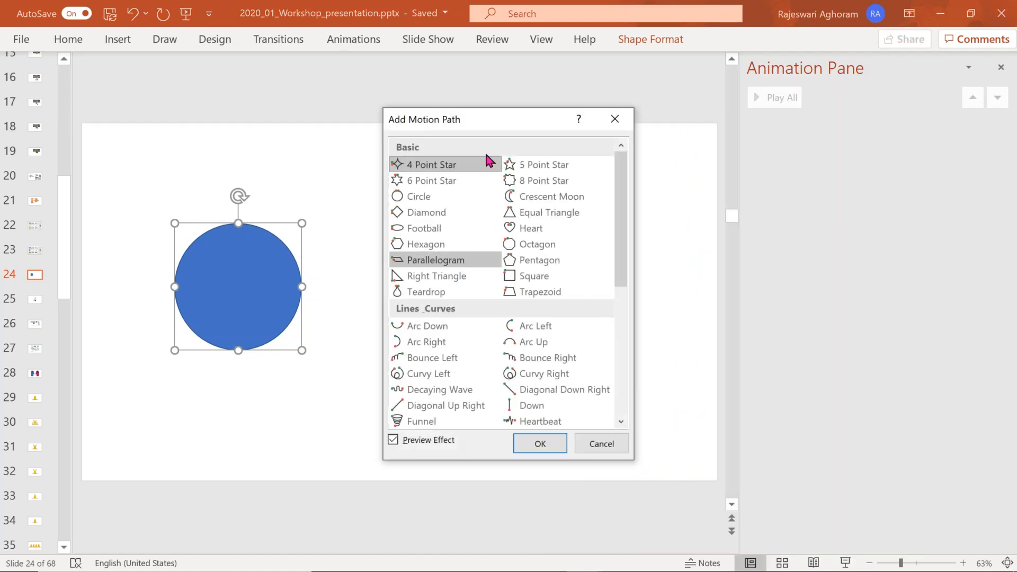
drag(552, 115, 815, 71)
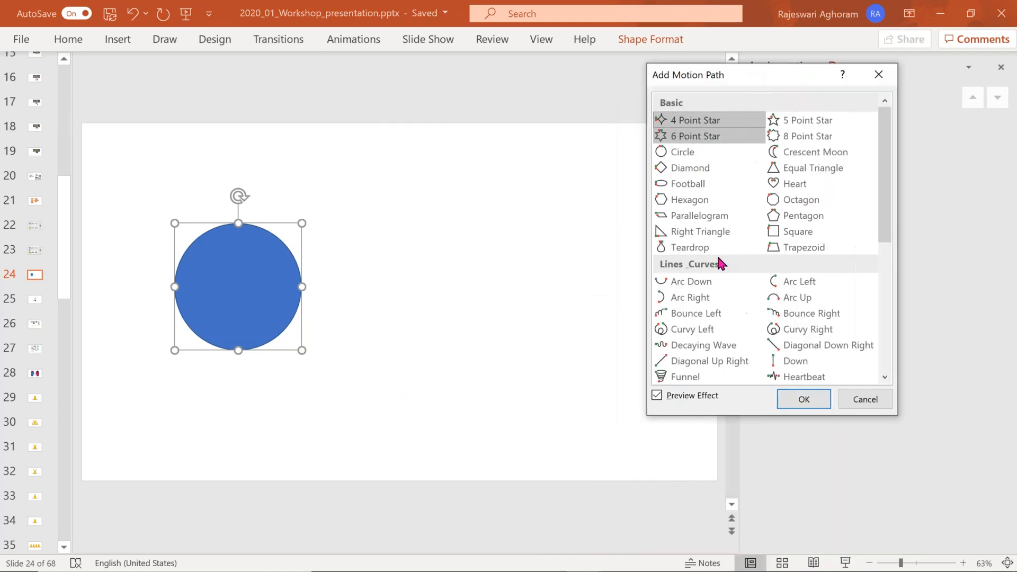
click(672, 365)
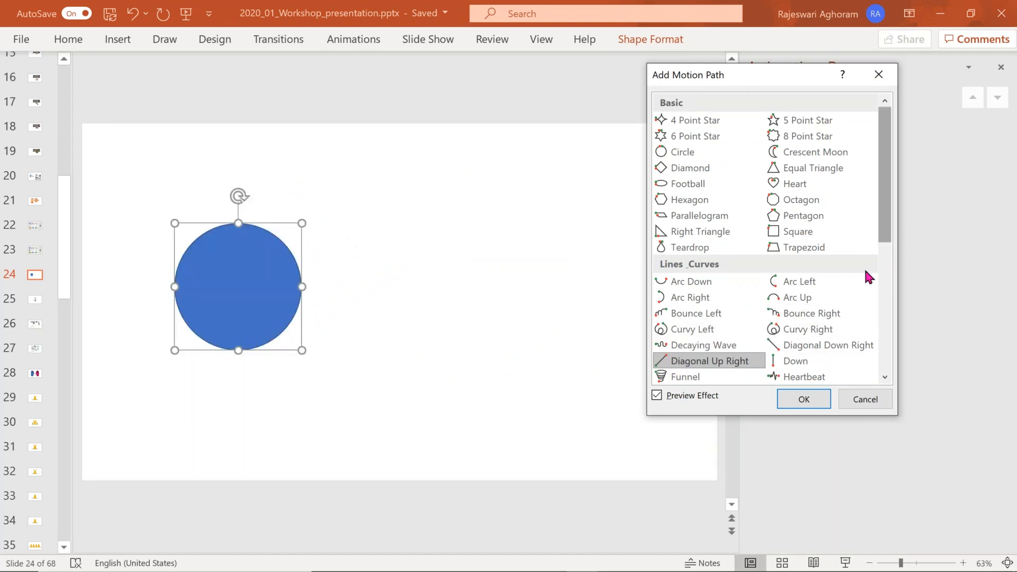
click(864, 402)
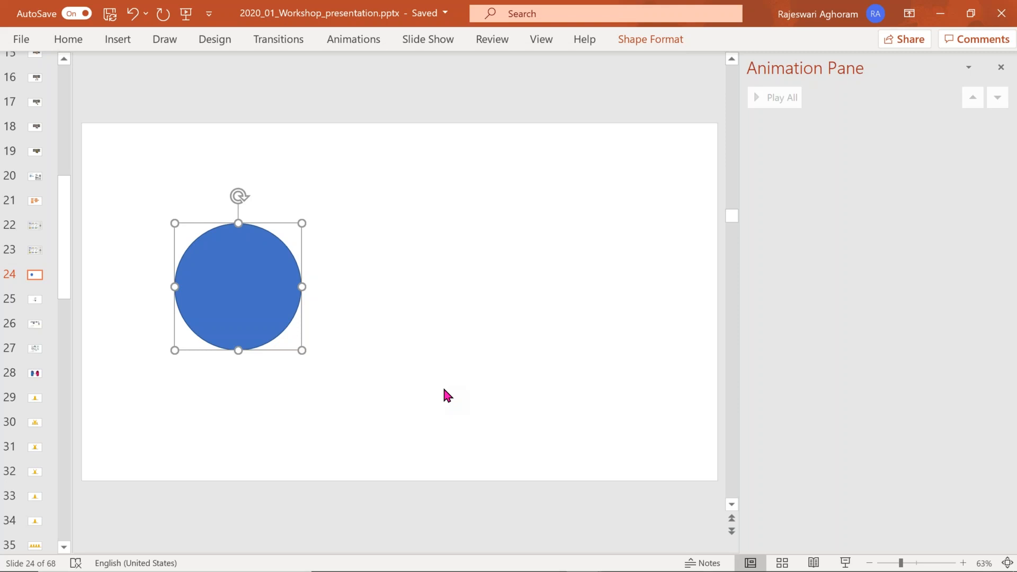
Step: Move the circle closer to the slide's left edge and duplicate slide 24
drag(259, 275, 212, 280)
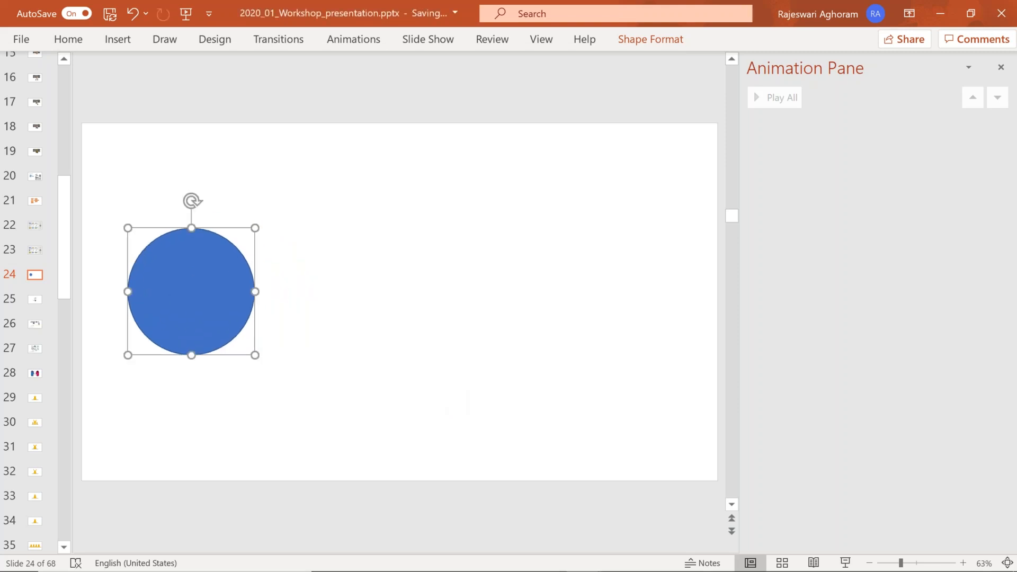
drag(209, 291, 250, 296)
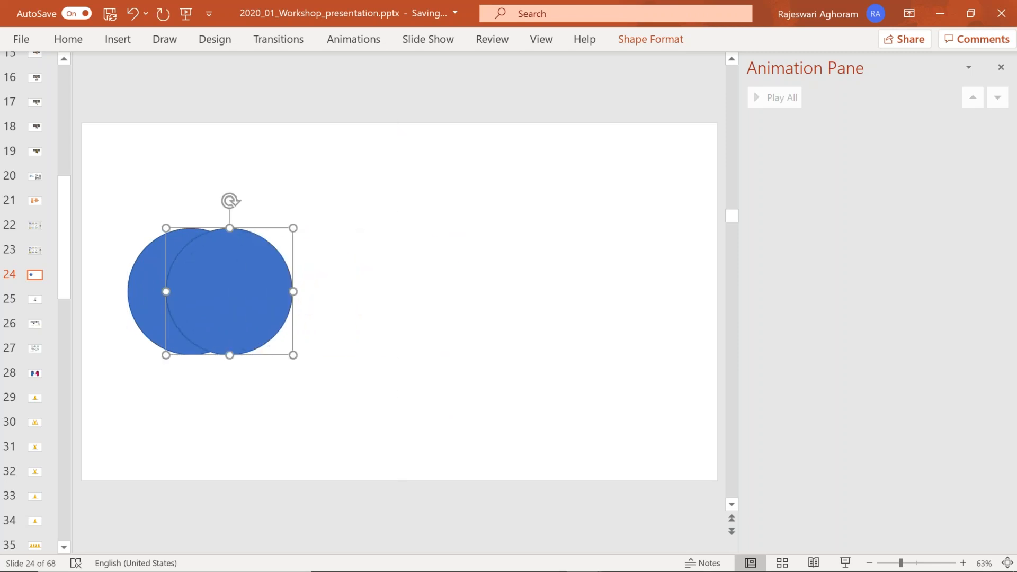
key(ctrl+z)
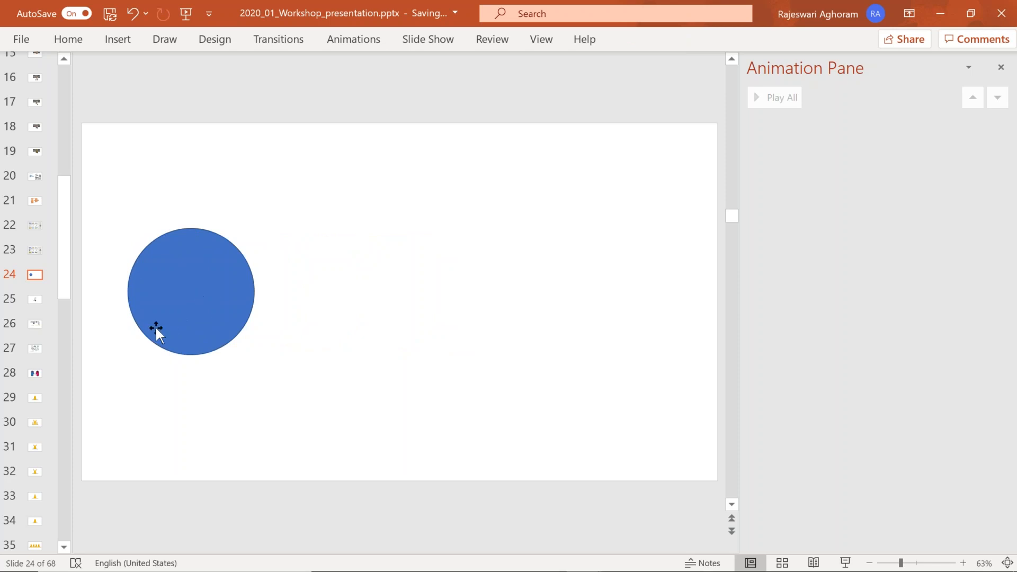
right_click(35, 277)
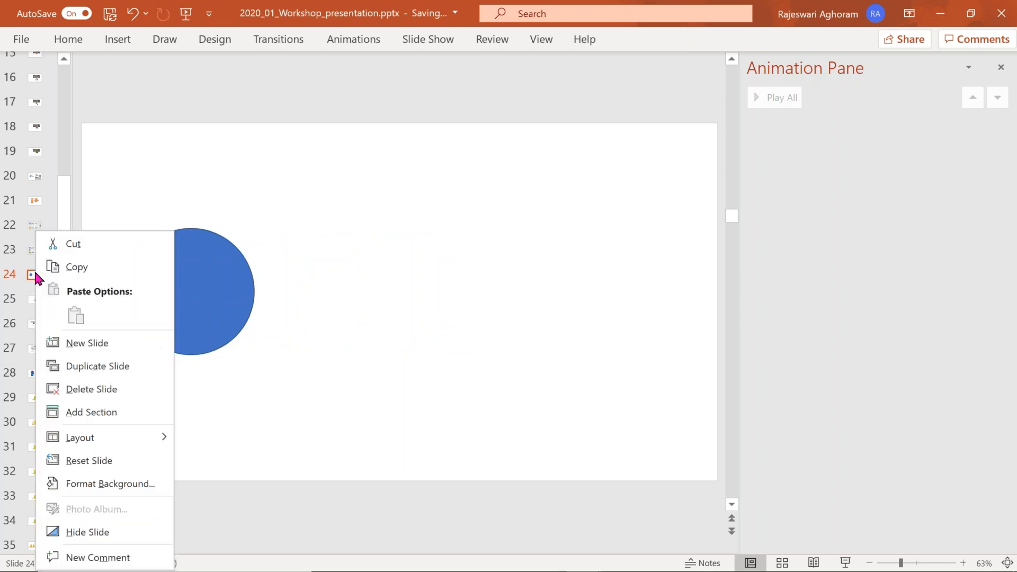
click(101, 363)
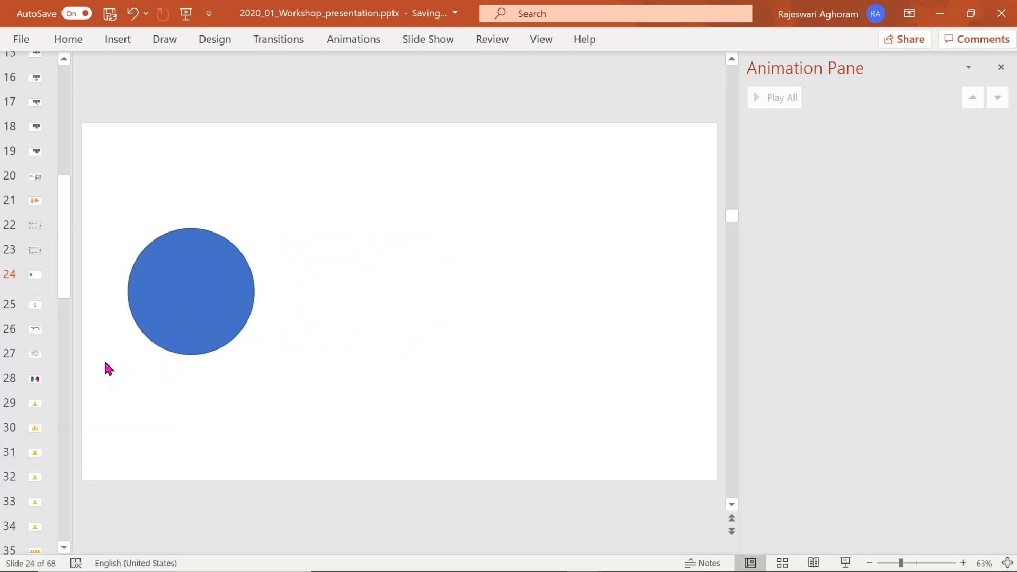
Step: On the duplicated slide, enlarge the circle to about twice its size in the right half and apply the Morph transition
click(213, 289)
drag(252, 352, 414, 510)
drag(363, 334, 595, 271)
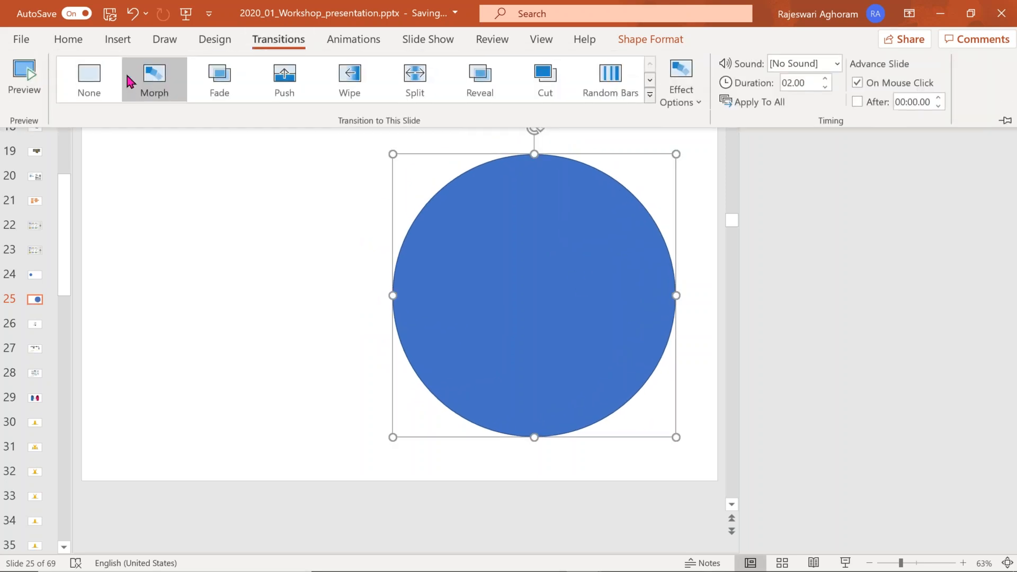
click(154, 81)
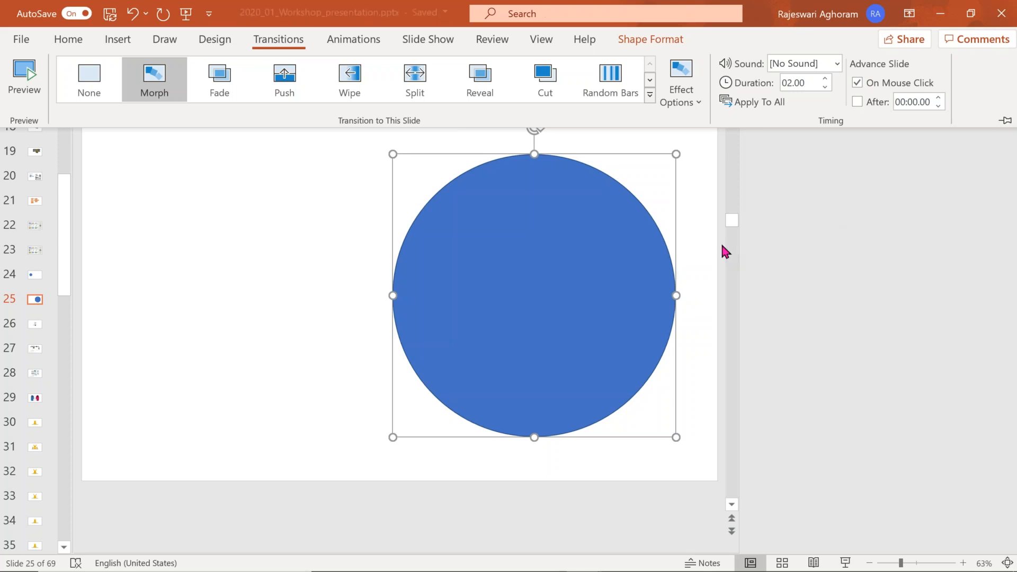
Step: Play the membrane protein sequence as a slide show from slide 17 through slide 19, and return to editing
click(63, 264)
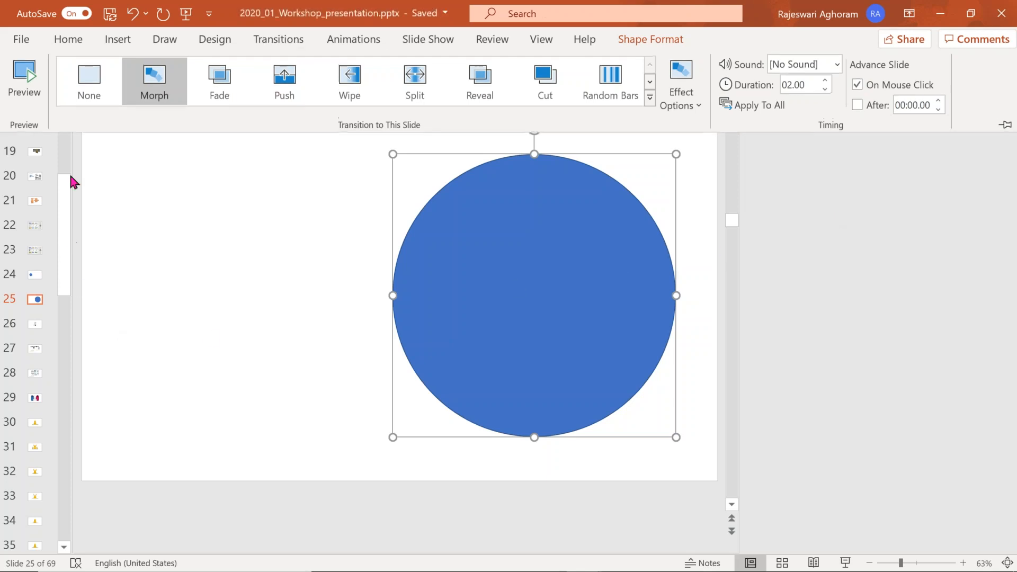
drag(65, 196, 64, 98)
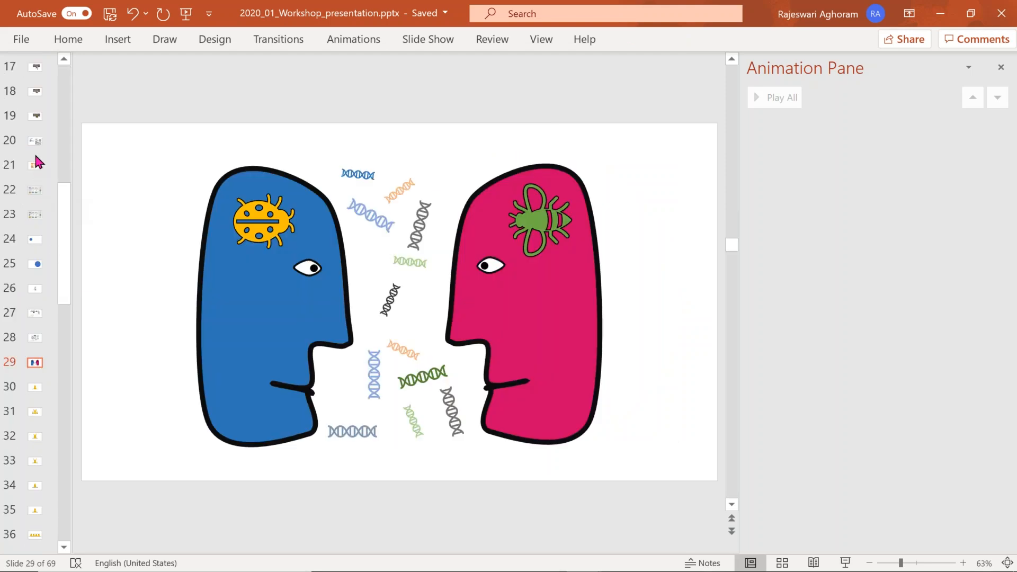
click(37, 96)
click(34, 69)
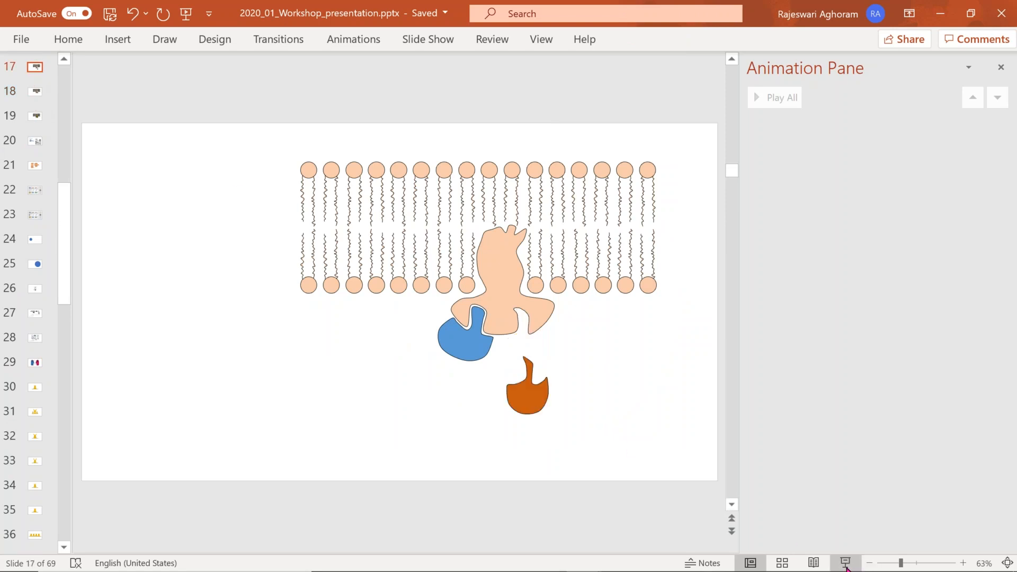
key(shift+F5)
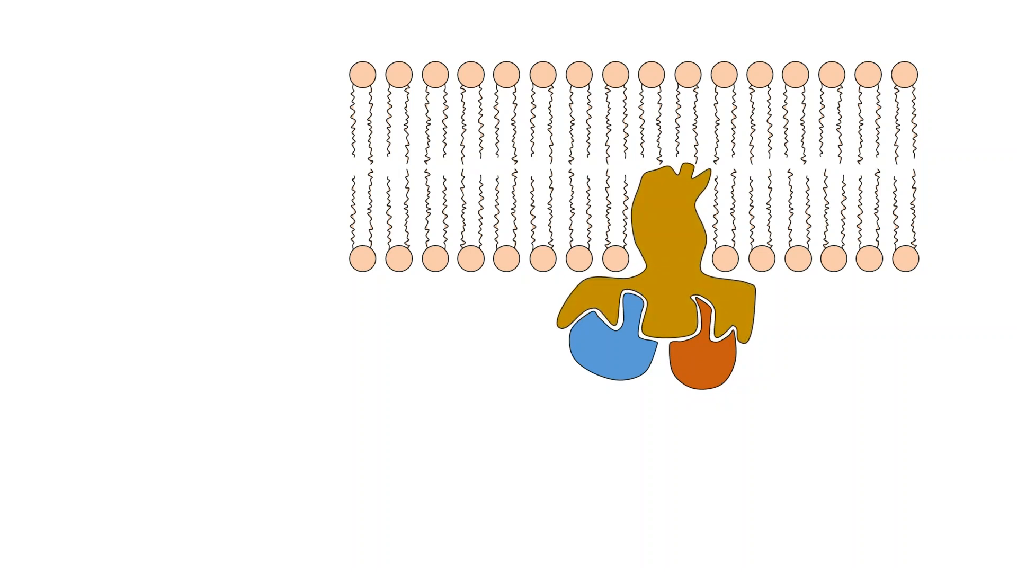
key(Escape)
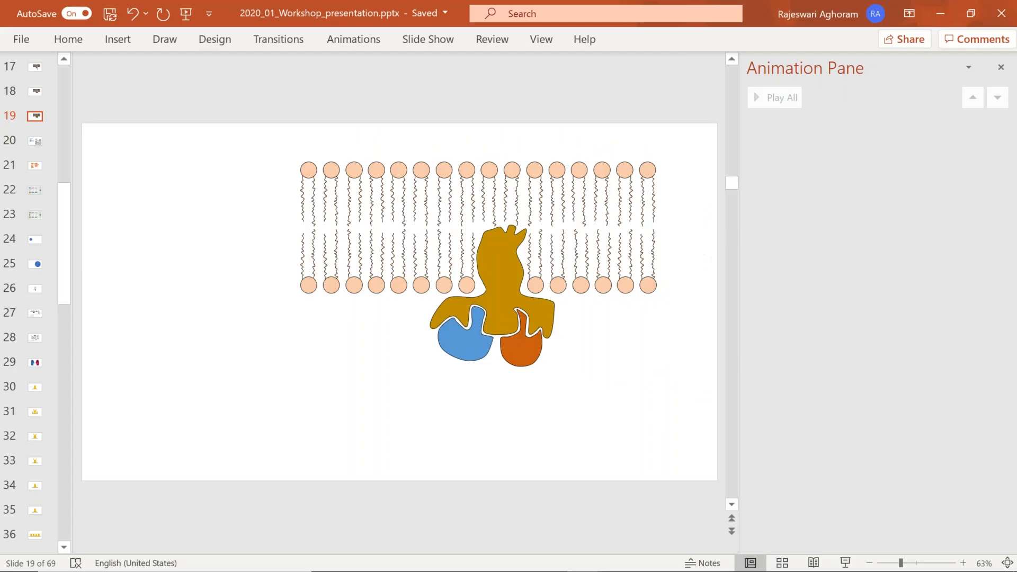